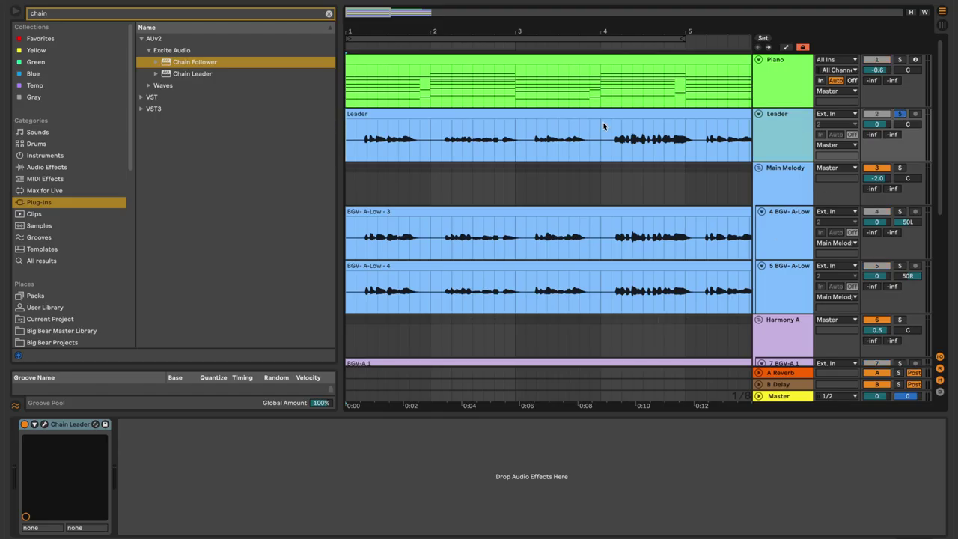
Start song playback with the Chain Leader on the soloed Leader track.
key(space)
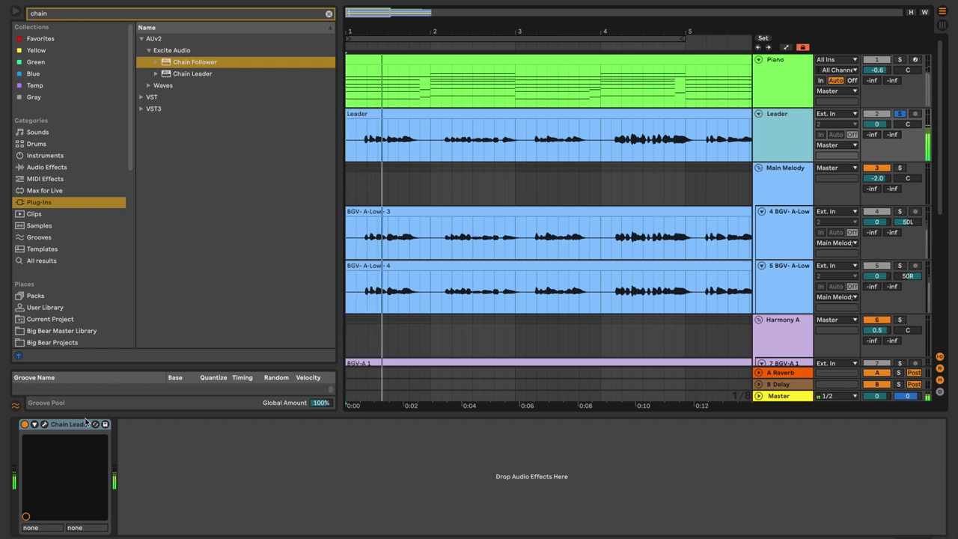
click(44, 424)
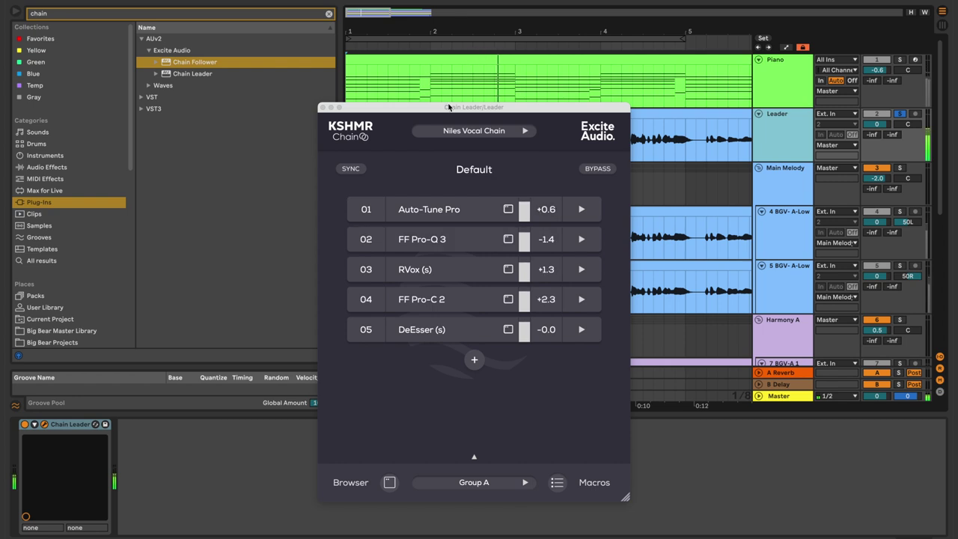
drag(449, 106, 329, 110)
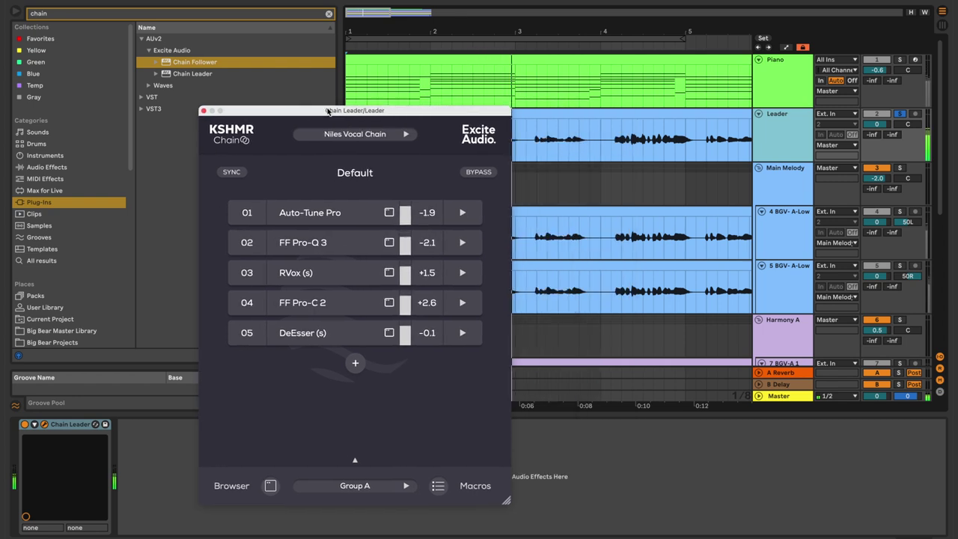
click(334, 214)
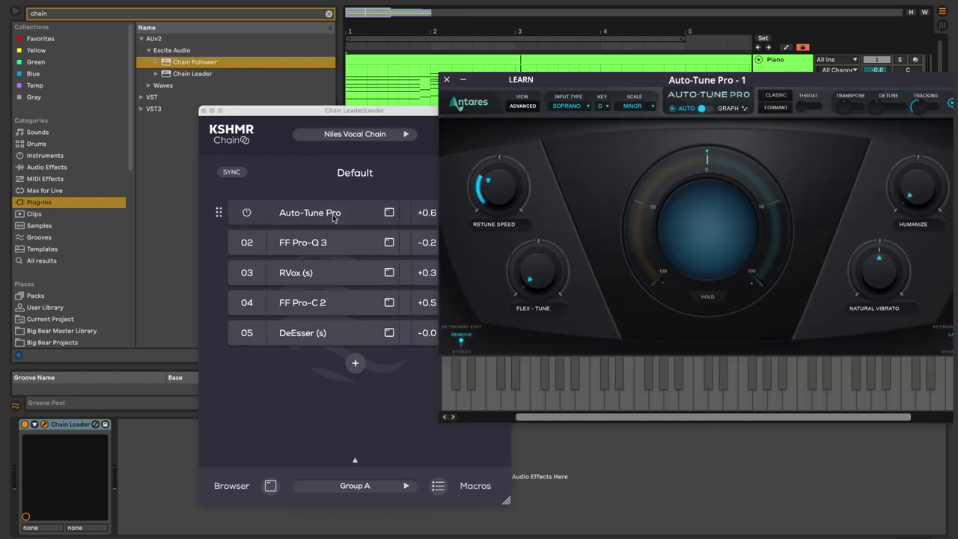
click(323, 242)
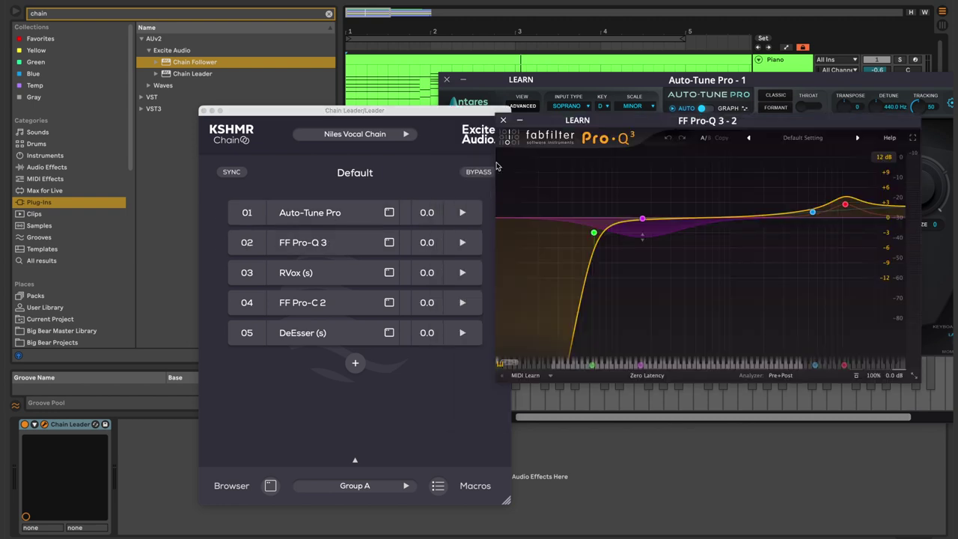
mouse_move(642, 220)
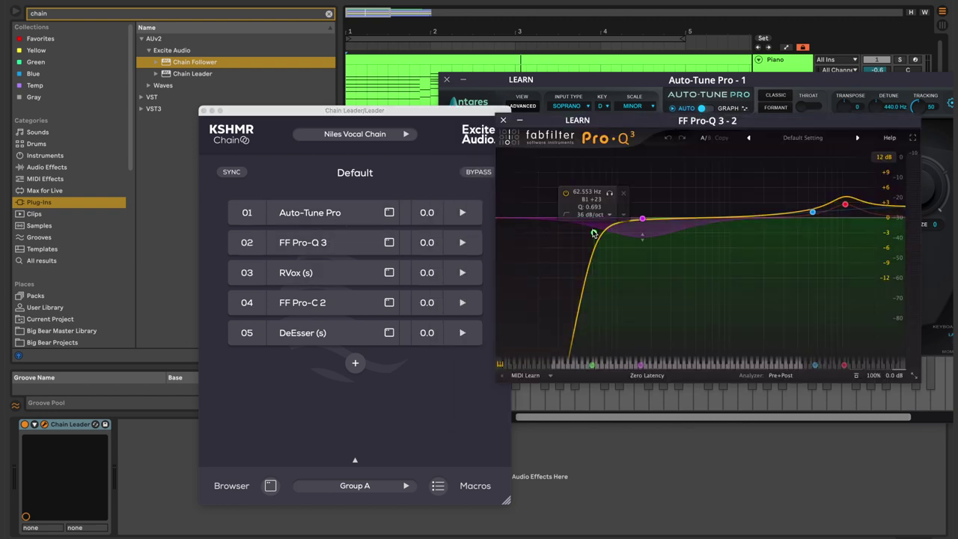
click(642, 220)
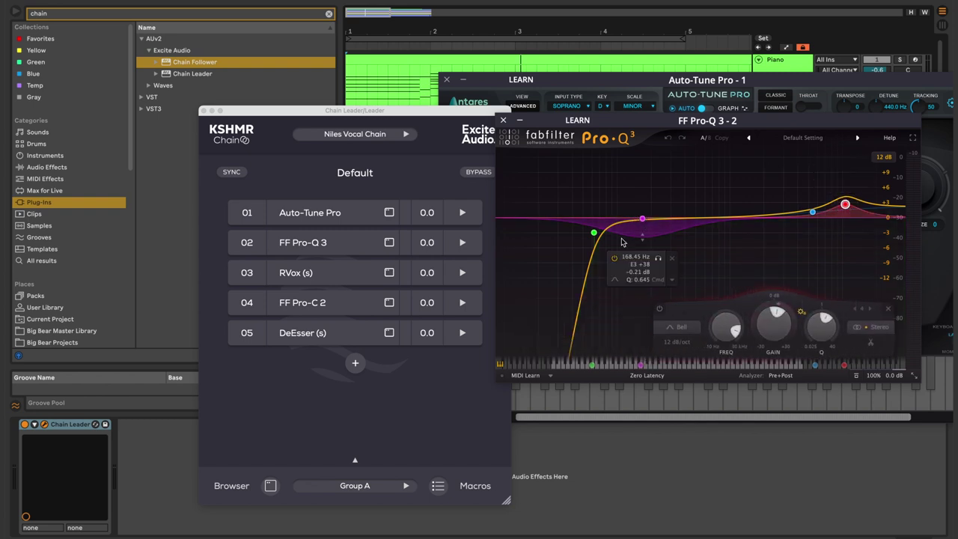
click(389, 272)
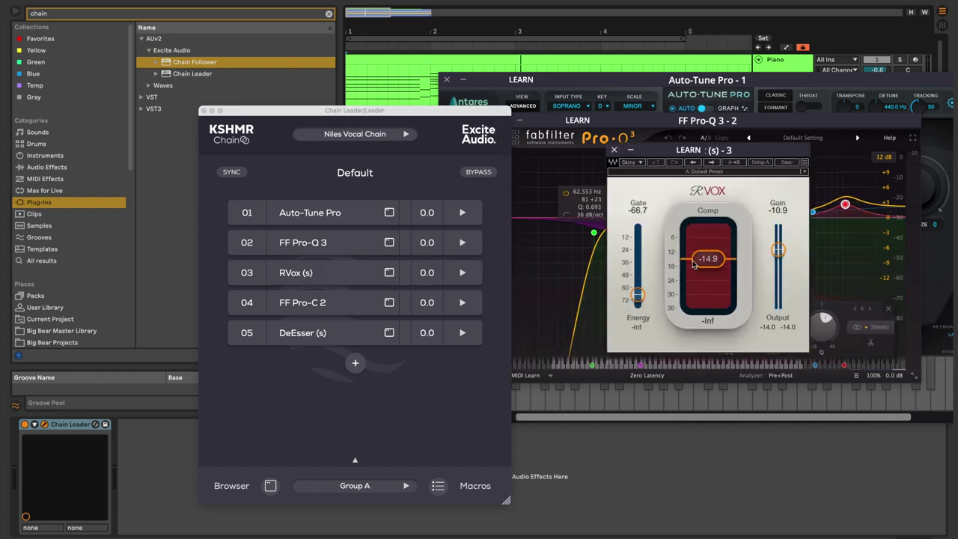
click(613, 150)
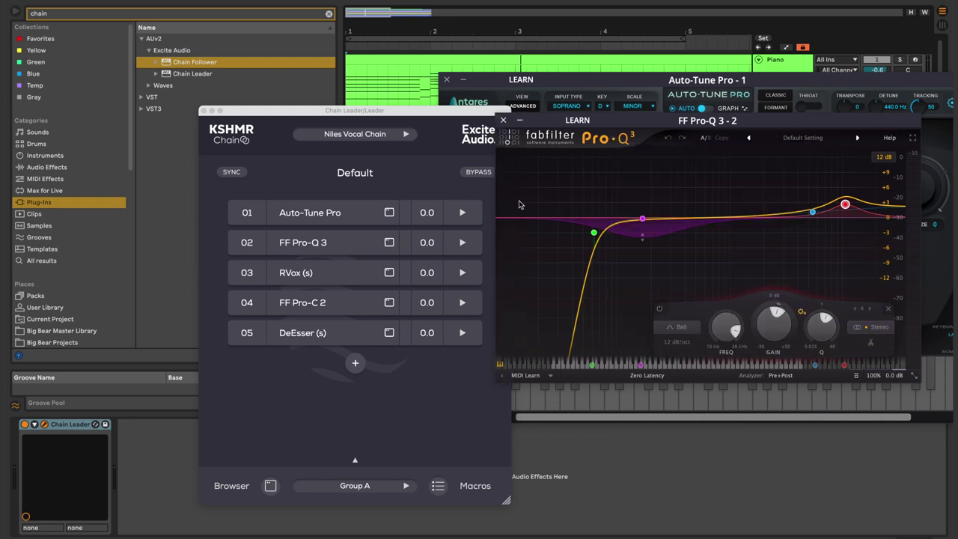
click(389, 302)
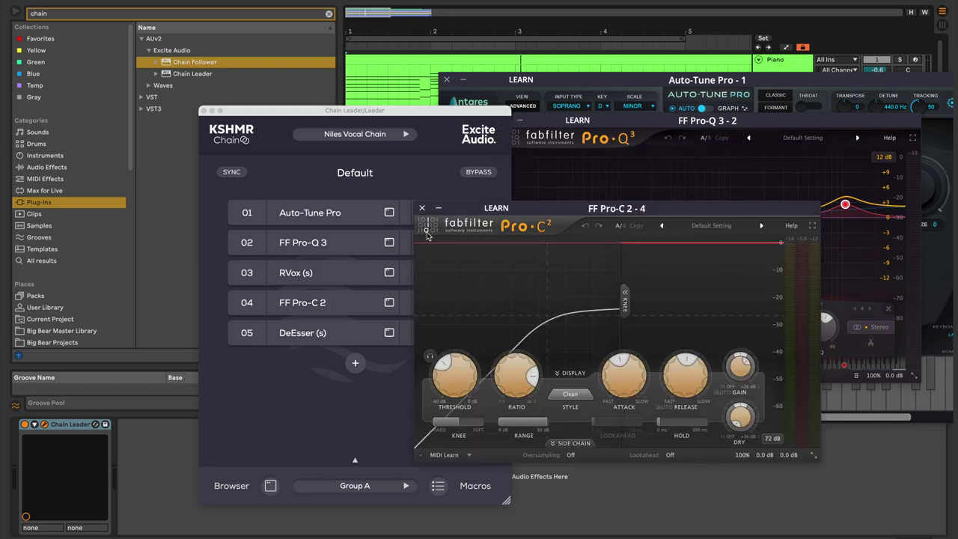
click(422, 209)
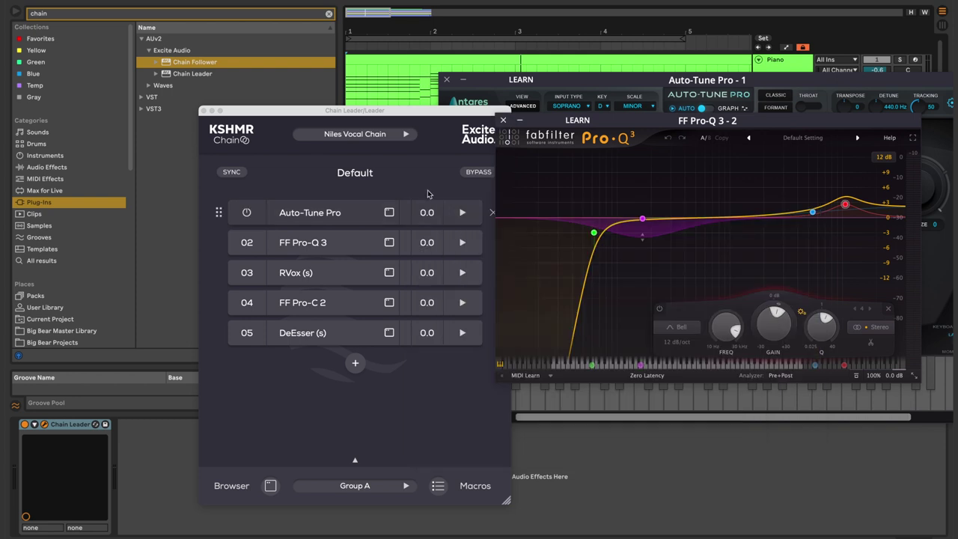
click(446, 79)
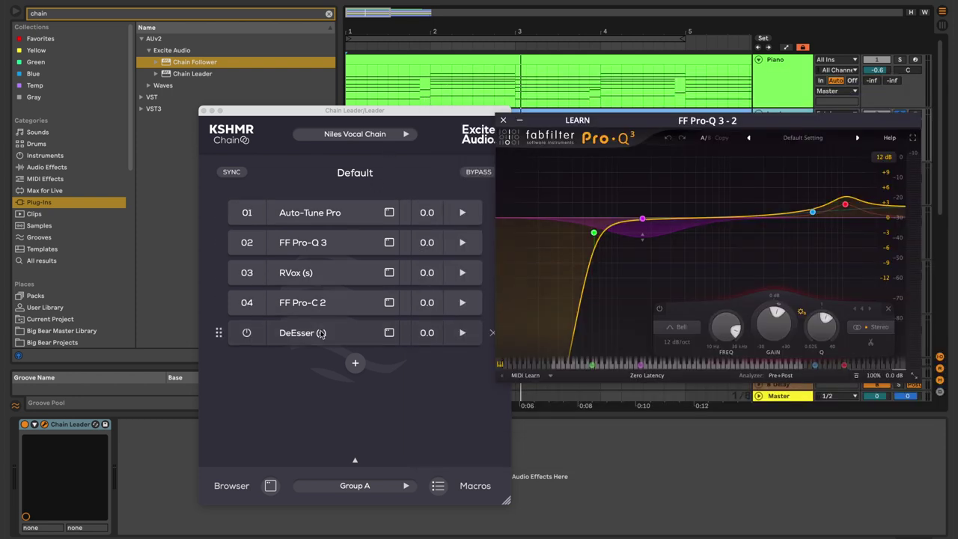
click(389, 333)
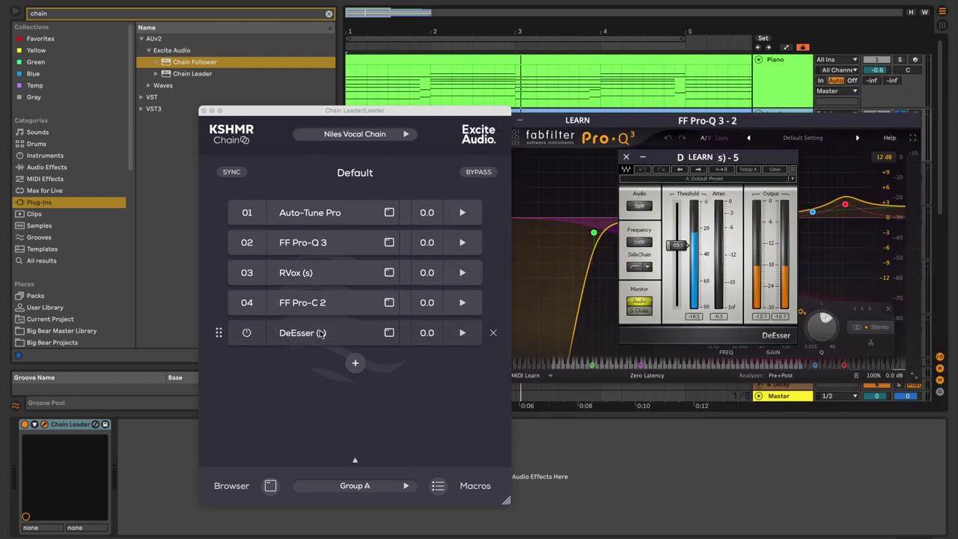
click(625, 158)
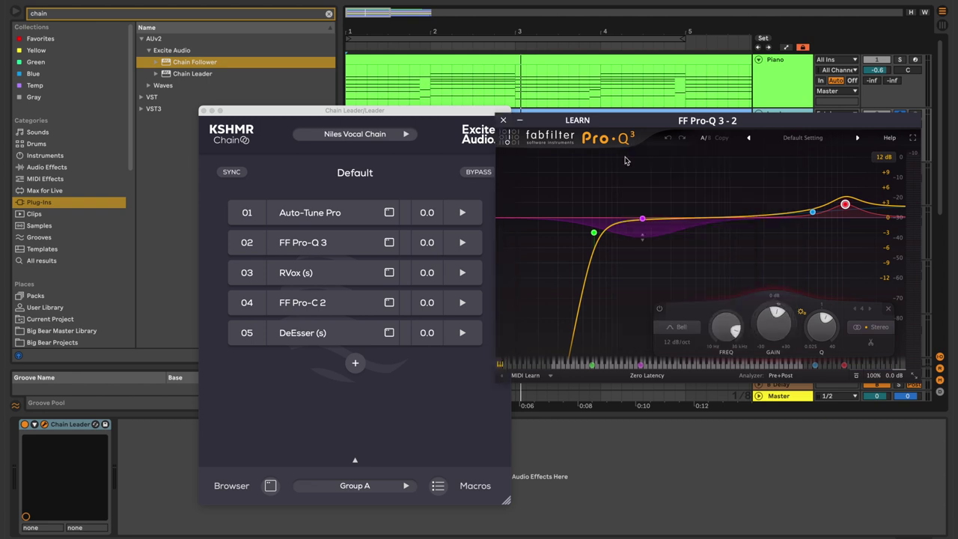
click(502, 120)
Close the Leader's chain editor and check tracks 4–10 for a Chain Follower device.
click(203, 111)
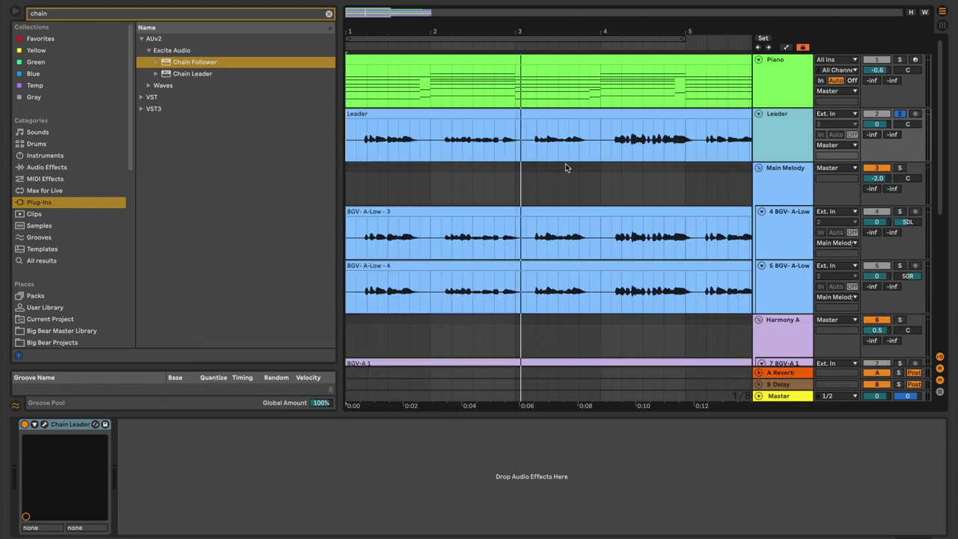
click(788, 229)
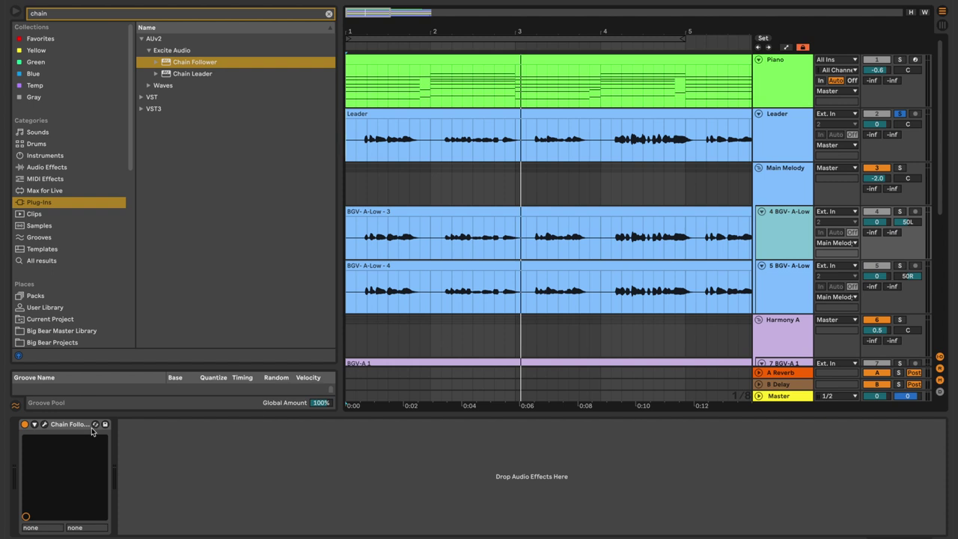
click(785, 283)
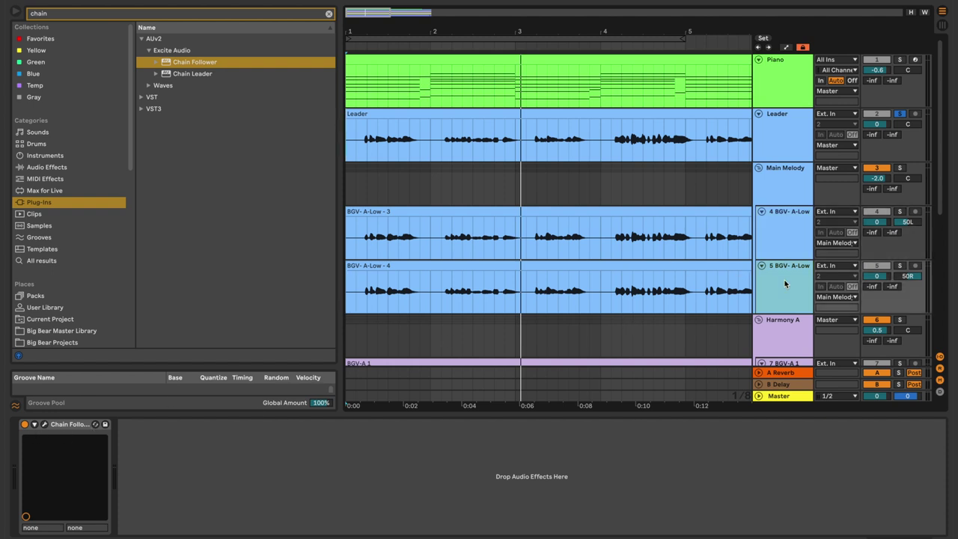
scroll(785, 280, down, 3)
click(787, 275)
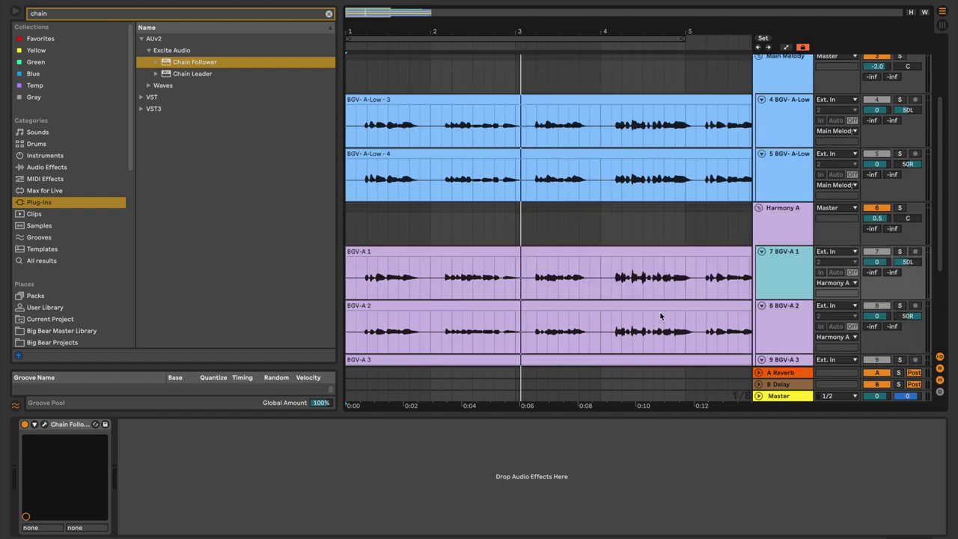
scroll(763, 272, down, 1)
scroll(795, 303, down, 2)
click(793, 297)
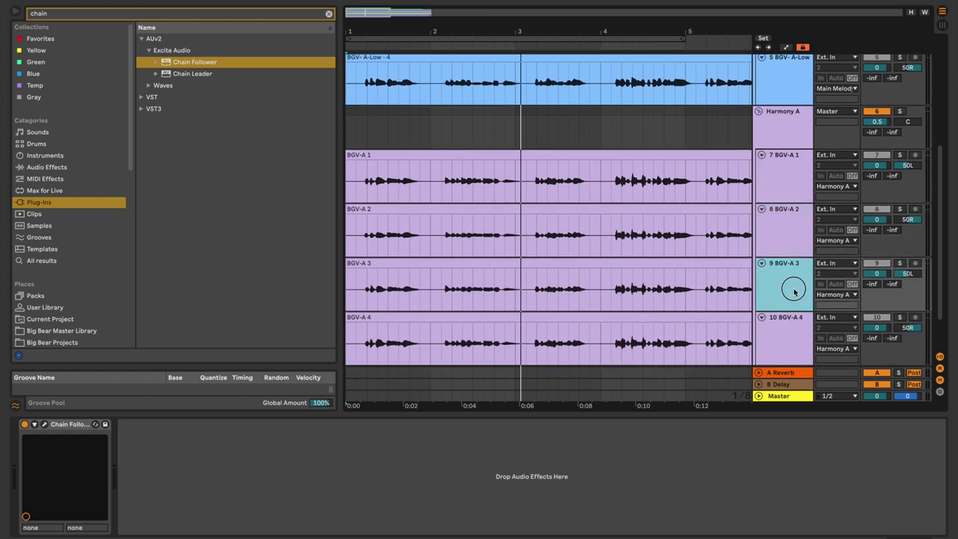
scroll(795, 292, down, 2)
click(792, 274)
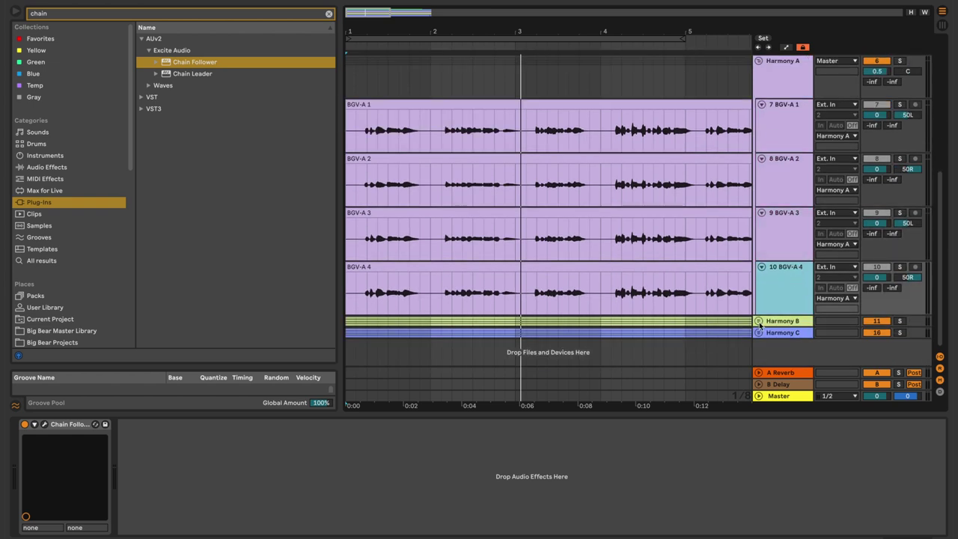
Unfold Harmony B, check its tracks 13–15 for Chain Follower, then reselect track 4 BGV- A-Low.
click(757, 321)
scroll(778, 292, down, 3)
click(782, 274)
click(782, 320)
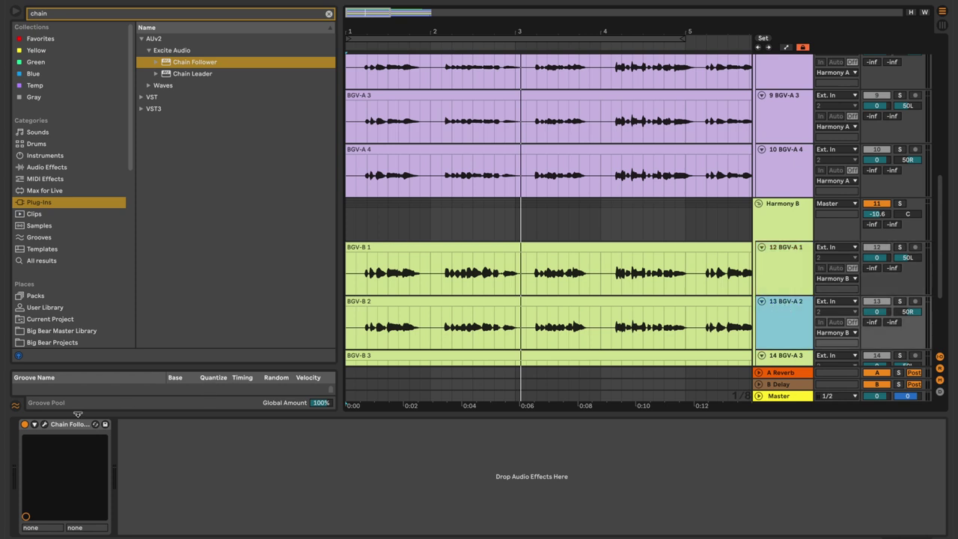
scroll(666, 313, down, 2)
click(791, 271)
click(778, 324)
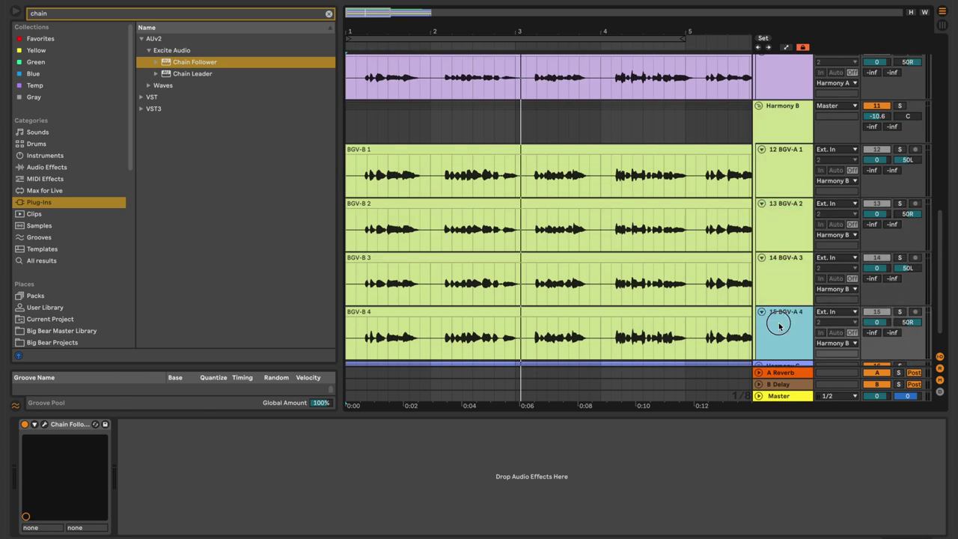
scroll(664, 242, up, 5)
scroll(719, 192, up, 5)
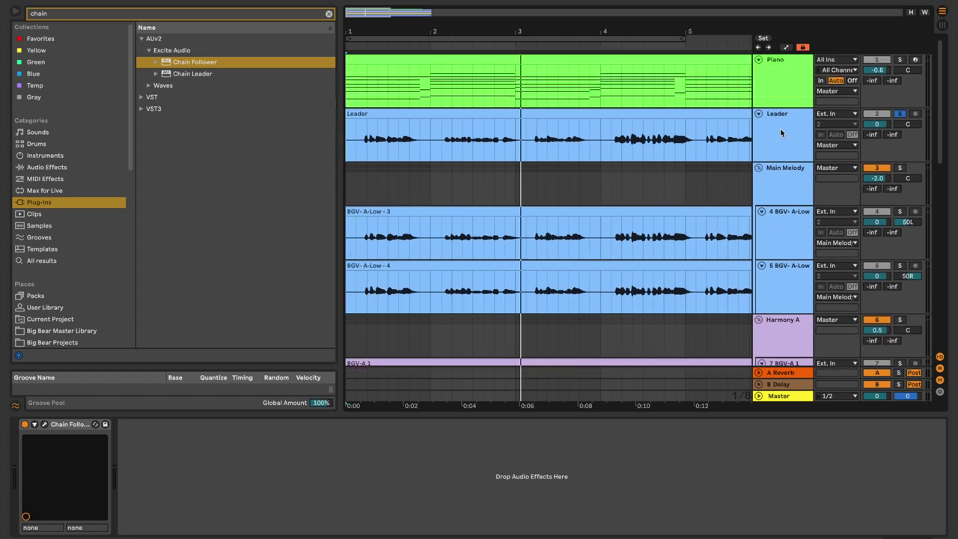
click(777, 225)
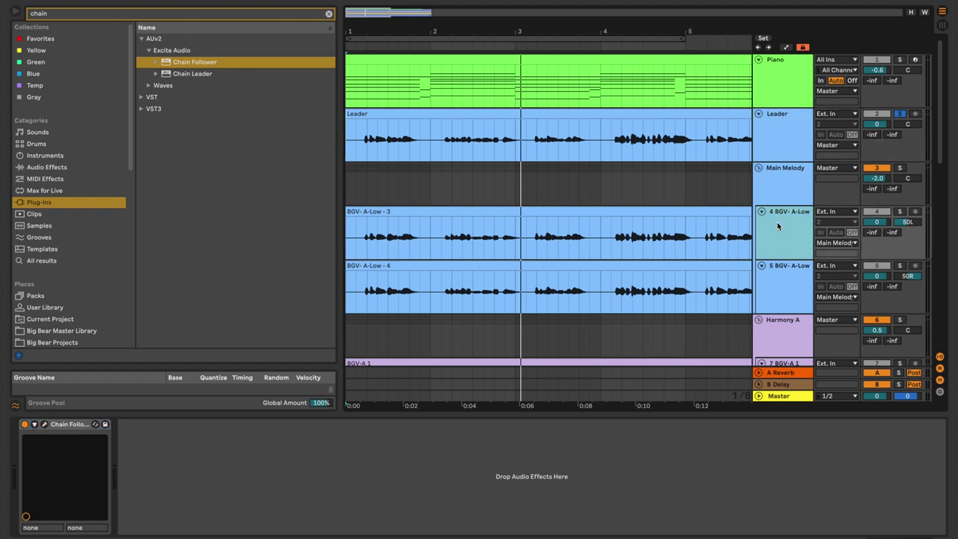
Switch track 4's Chain Follower to Group B, then back to Group A: Default.
click(45, 424)
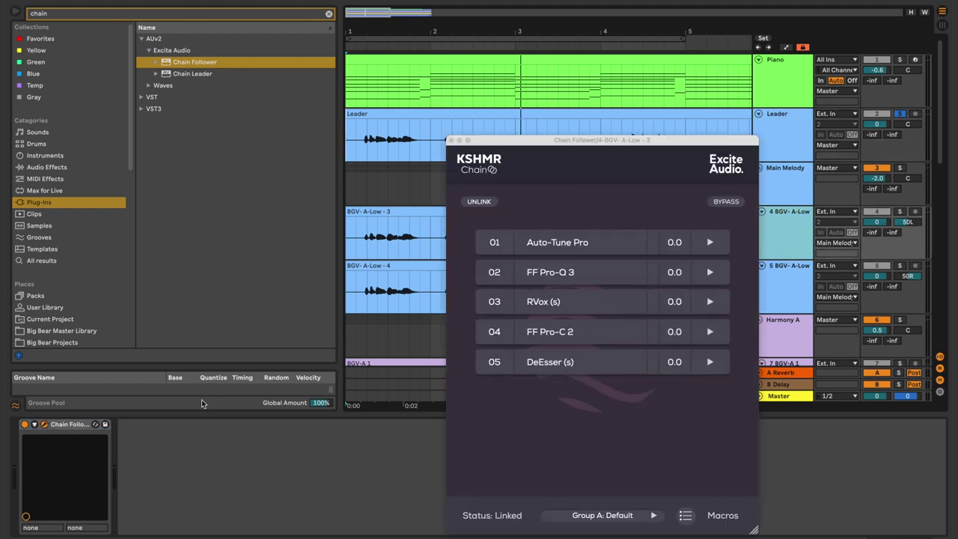
click(627, 515)
click(620, 330)
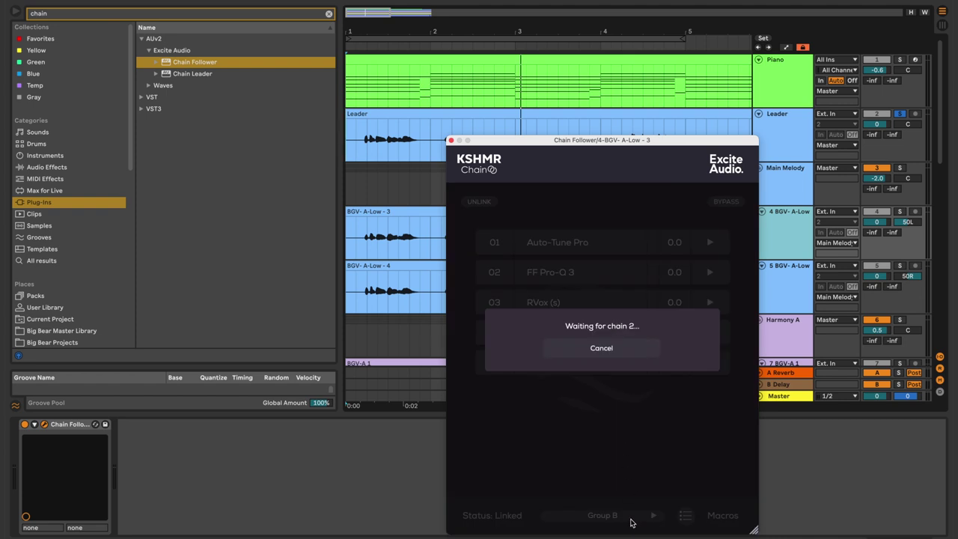
click(625, 349)
click(625, 518)
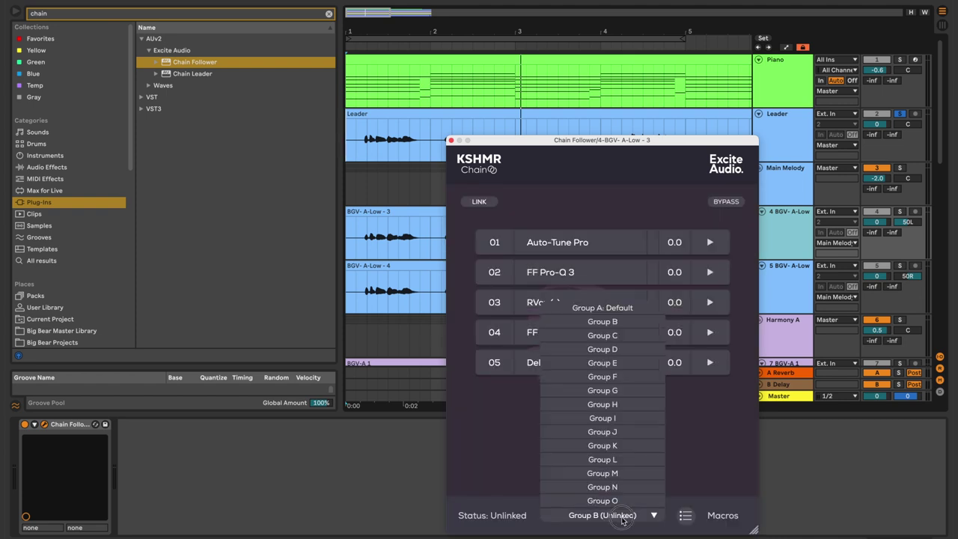
click(603, 309)
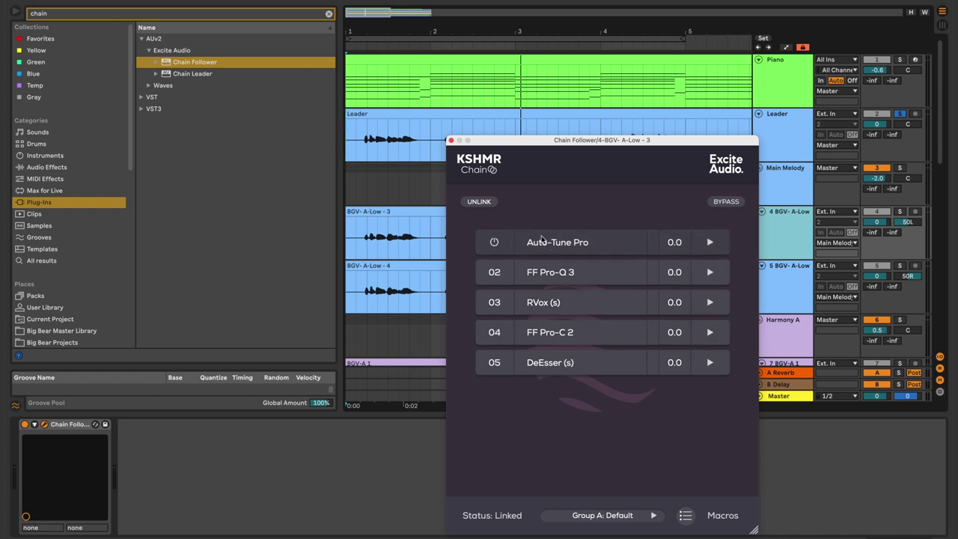
Place the Leader's Chain Leader editor beside the follower's and bring up the follower's RVox.
drag(602, 140, 704, 160)
click(788, 128)
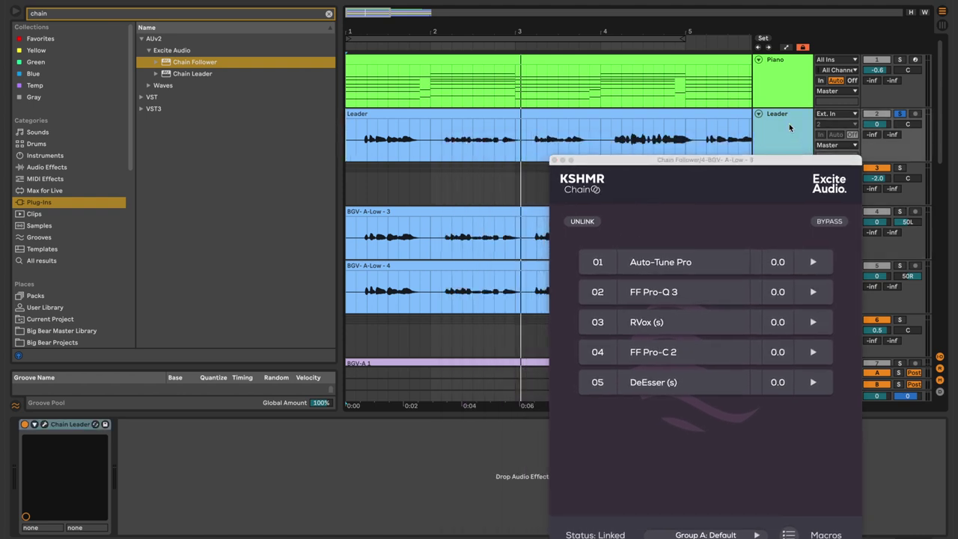
click(45, 424)
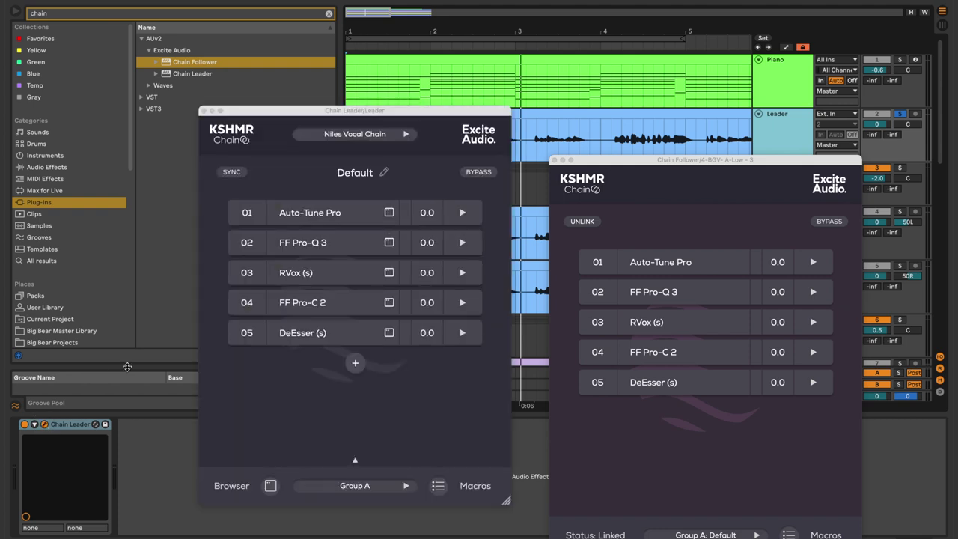
click(299, 274)
Arrange the windows and compare the leader's and follower's RVox editors during playback.
mouse_move(655, 155)
mouse_down()
mouse_move(373, 218)
mouse_move(342, 214)
mouse_up()
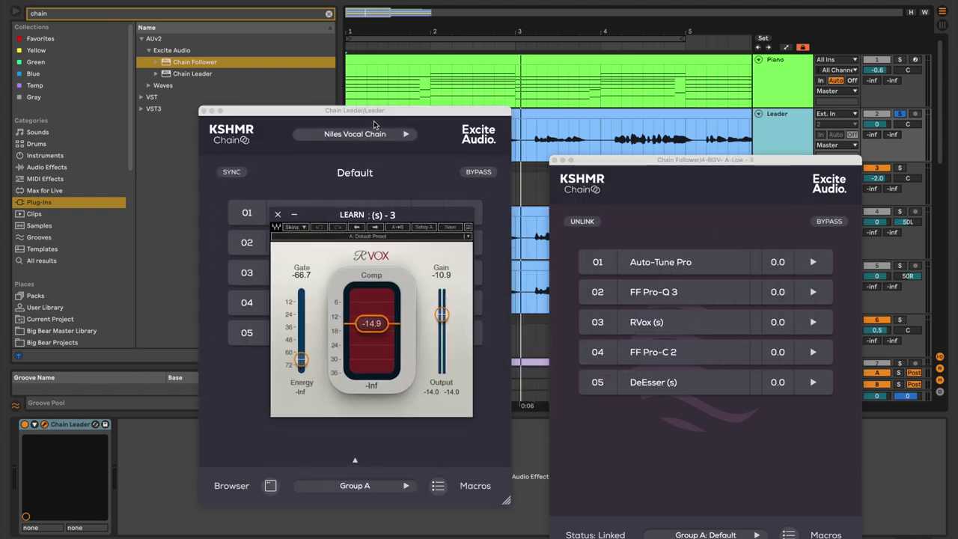
drag(380, 112, 306, 155)
click(365, 137)
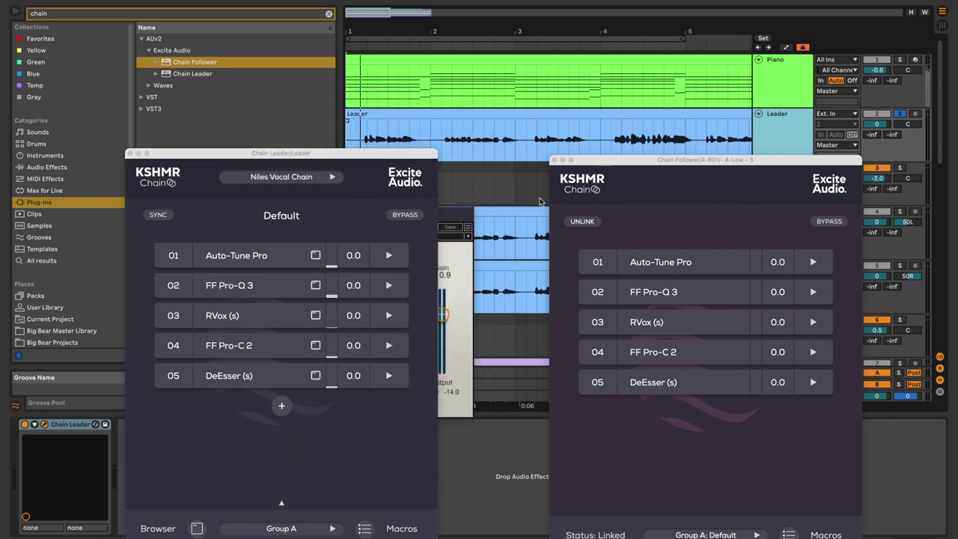
key(space)
click(647, 321)
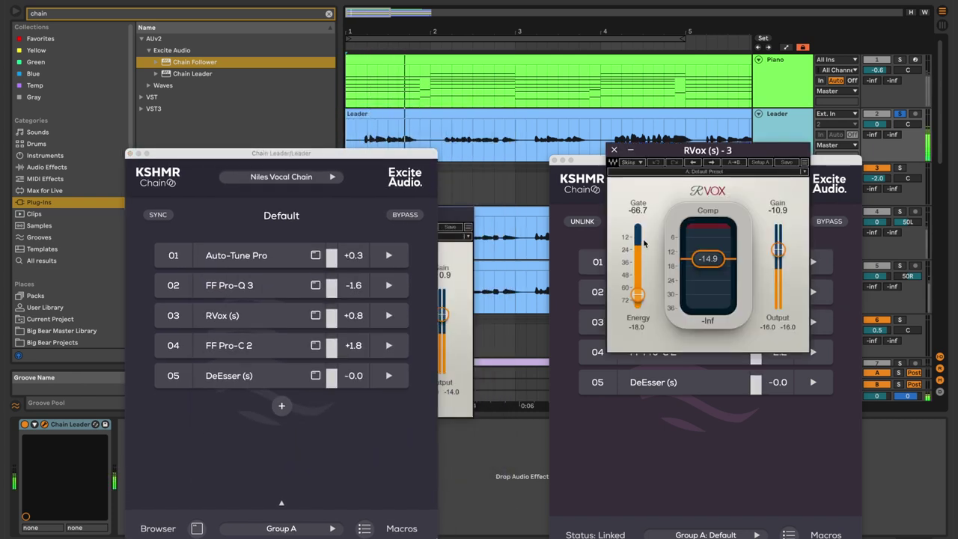
click(442, 226)
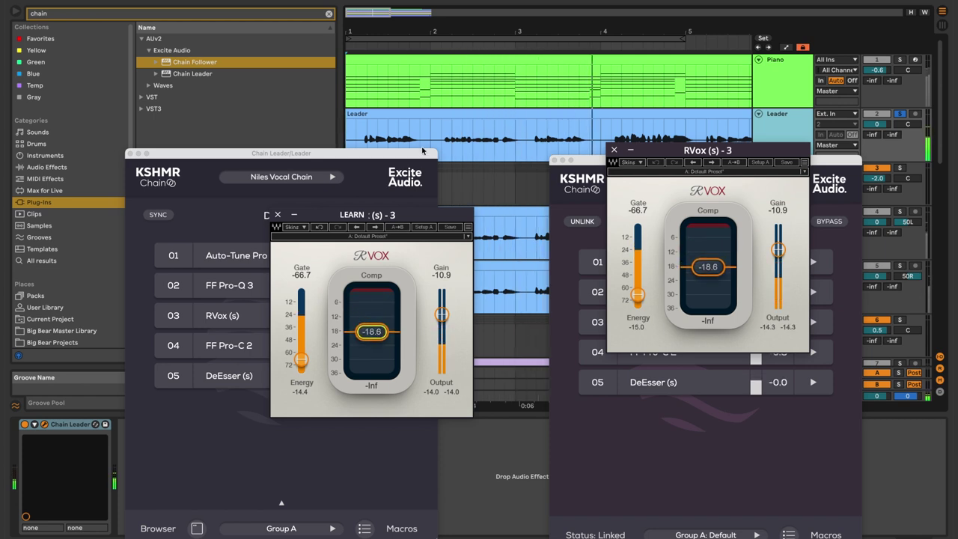
Close both RVox editors and the Chain Follower window.
click(614, 150)
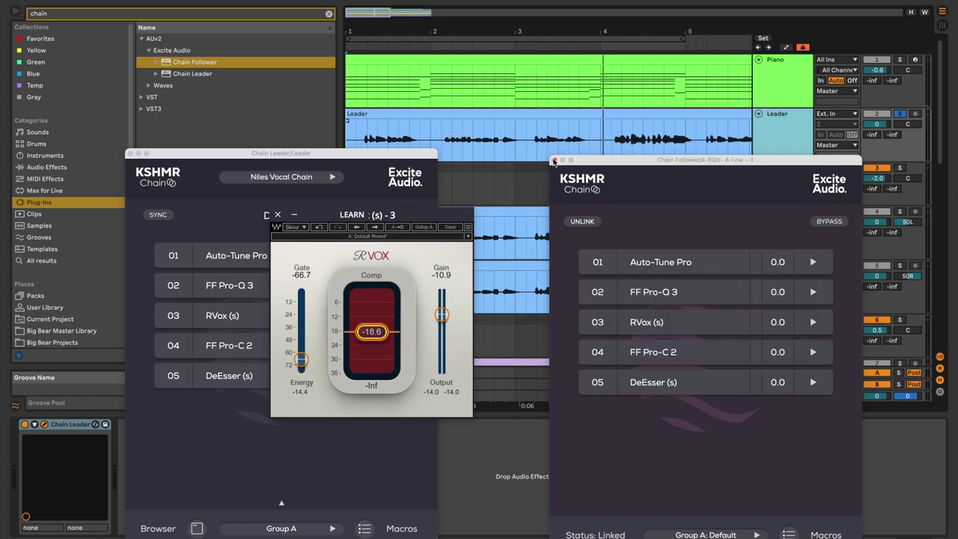
click(553, 161)
click(278, 215)
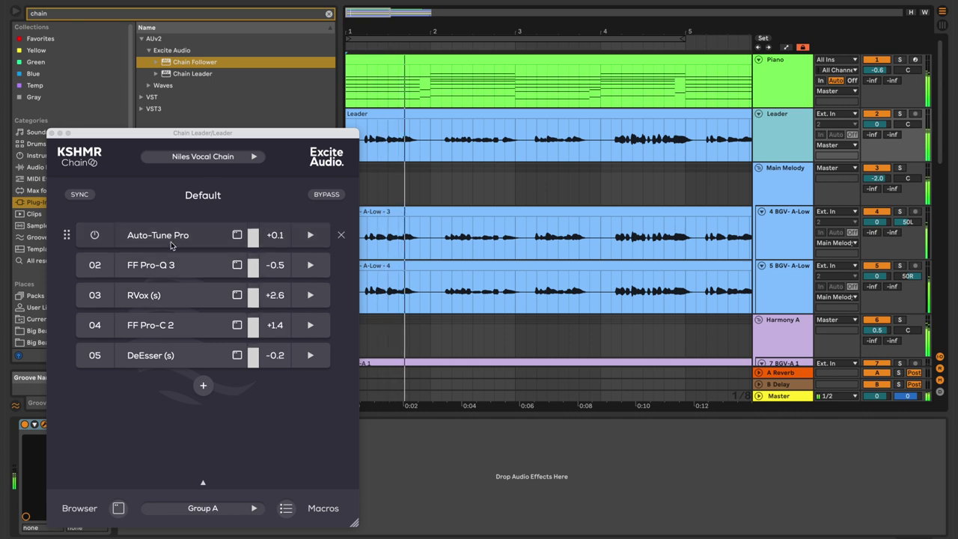
Lower the Leader's RVox output gain fader to about -14.5 dB.
click(238, 295)
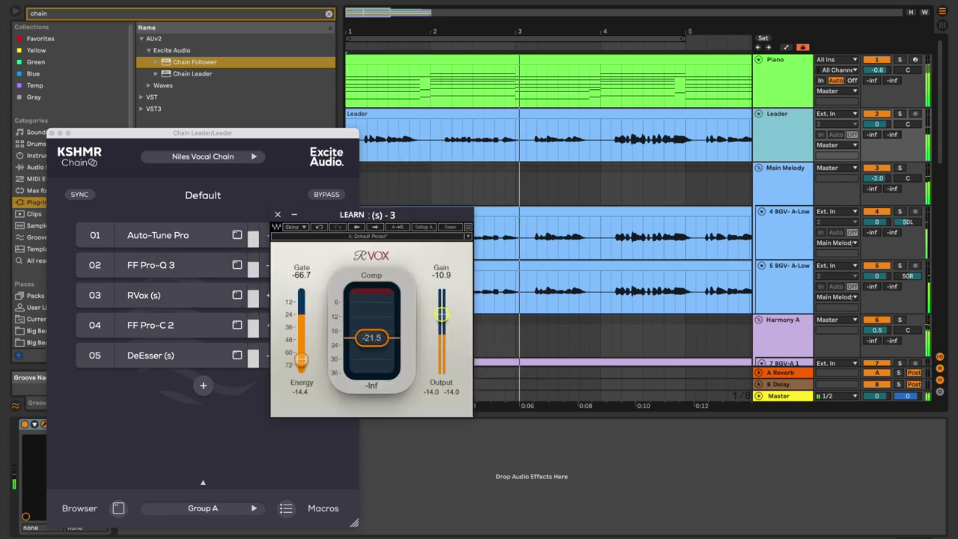
drag(441, 314, 441, 325)
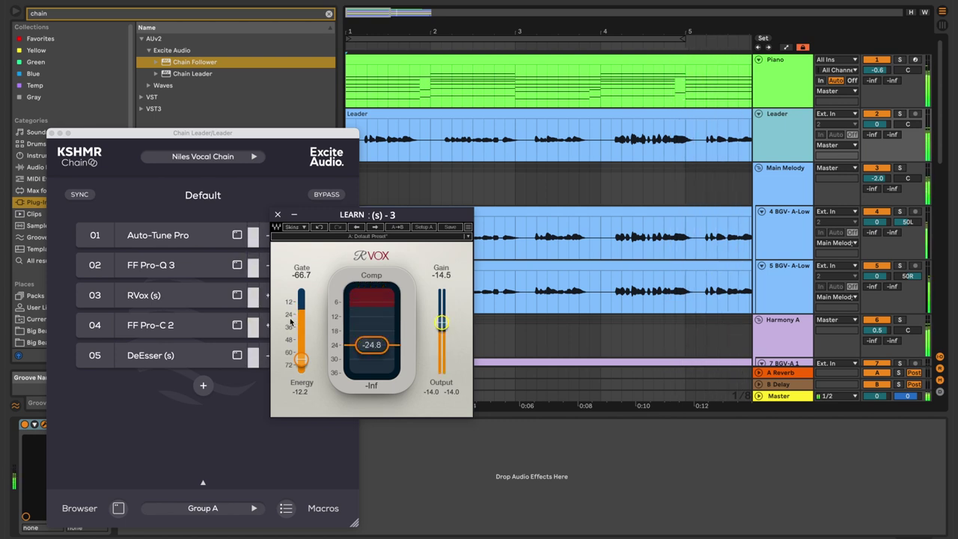
click(236, 324)
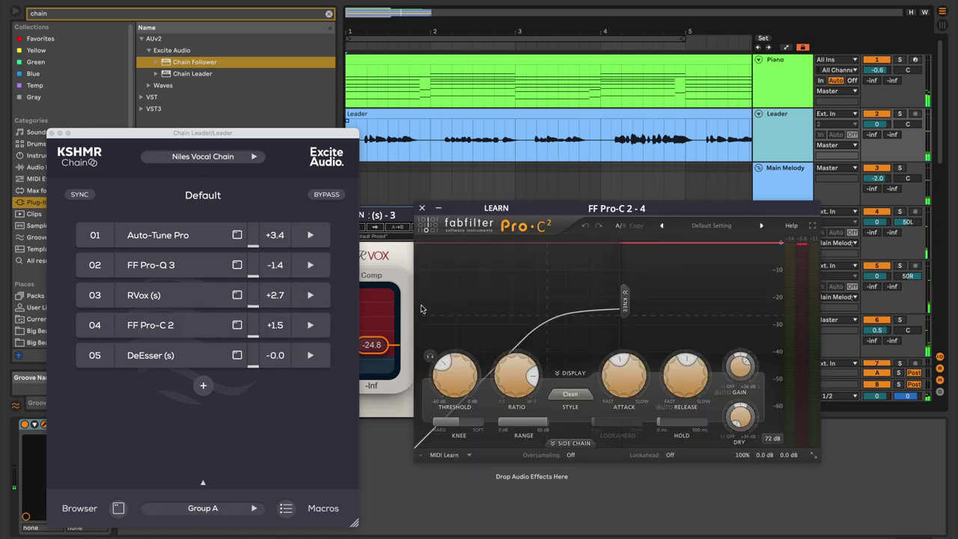
Retune Pro-C 2's threshold, with attack near 23 ms and release near 172 ms, while playing.
drag(447, 381, 449, 371)
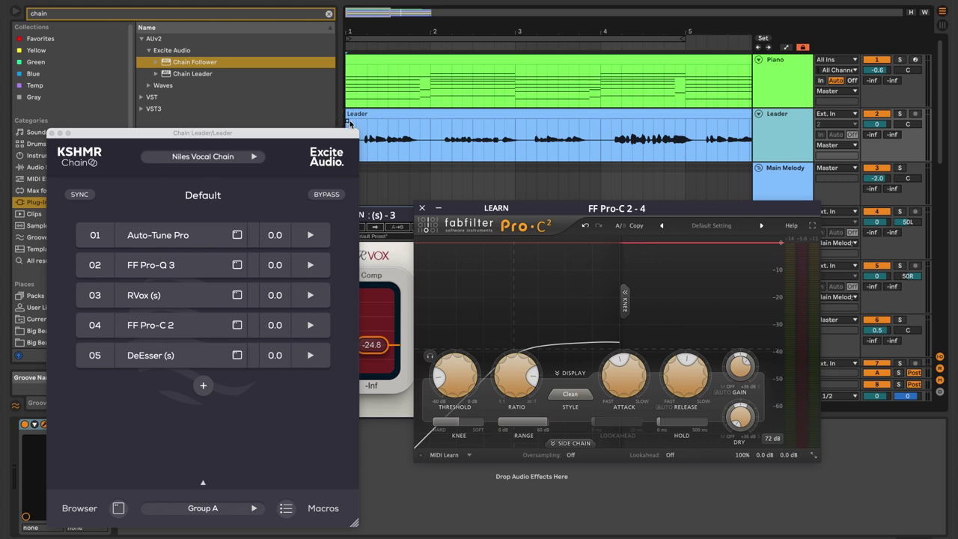
key(space)
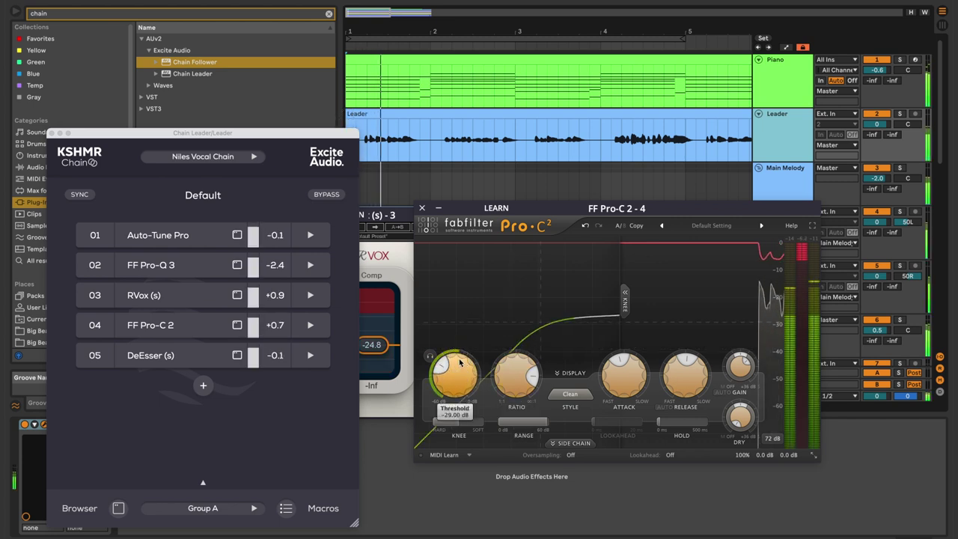
drag(684, 374, 681, 435)
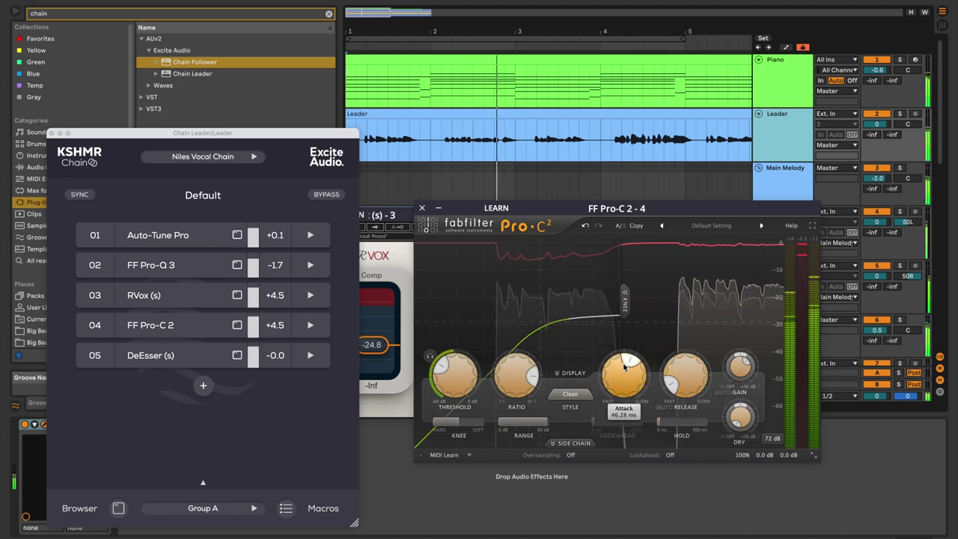
mouse_move(623, 372)
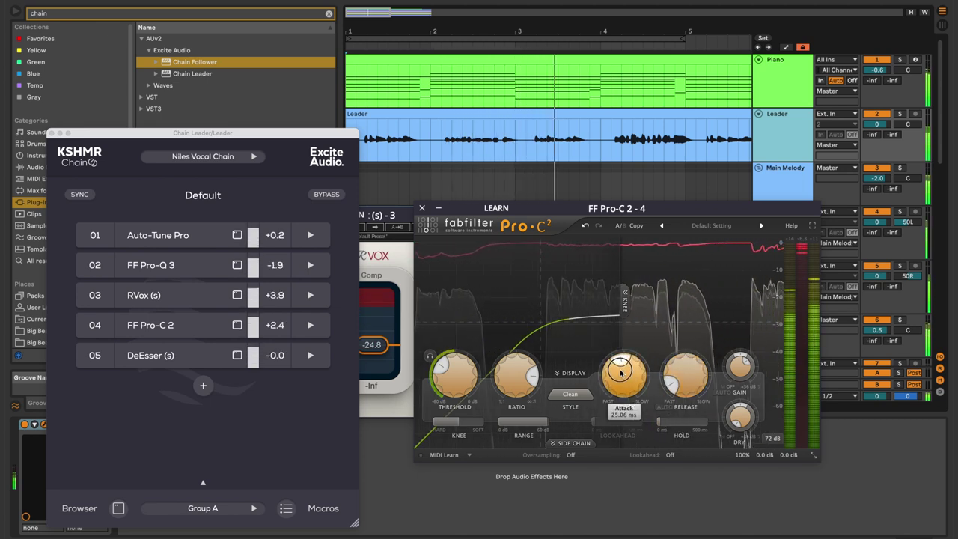
drag(621, 373, 615, 382)
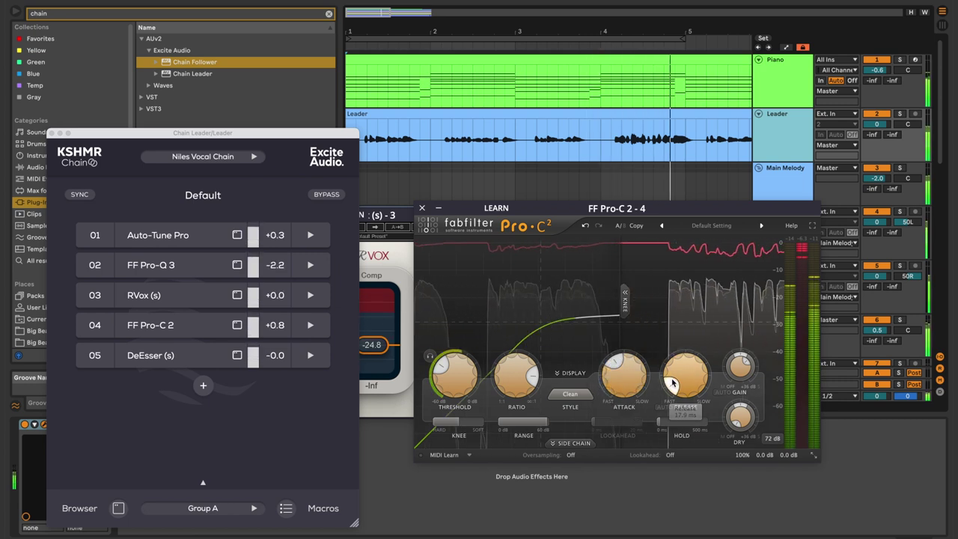
drag(683, 375, 681, 358)
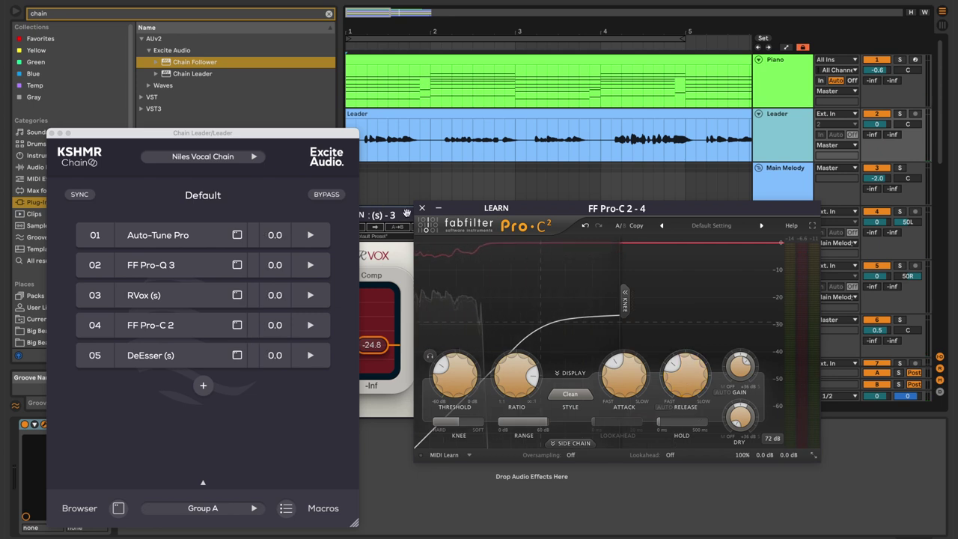
Close the RVox and FF Pro-C 2 editors.
click(389, 217)
click(277, 214)
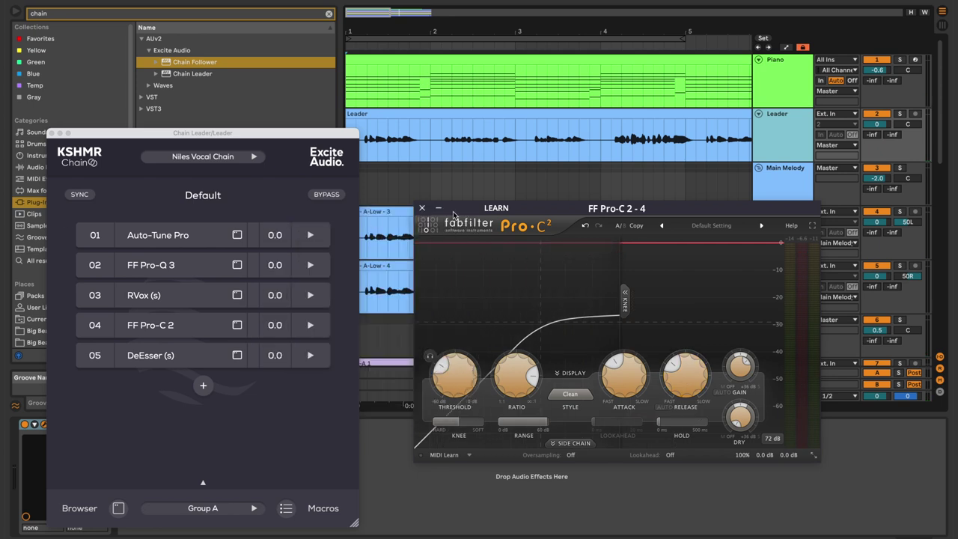
click(422, 208)
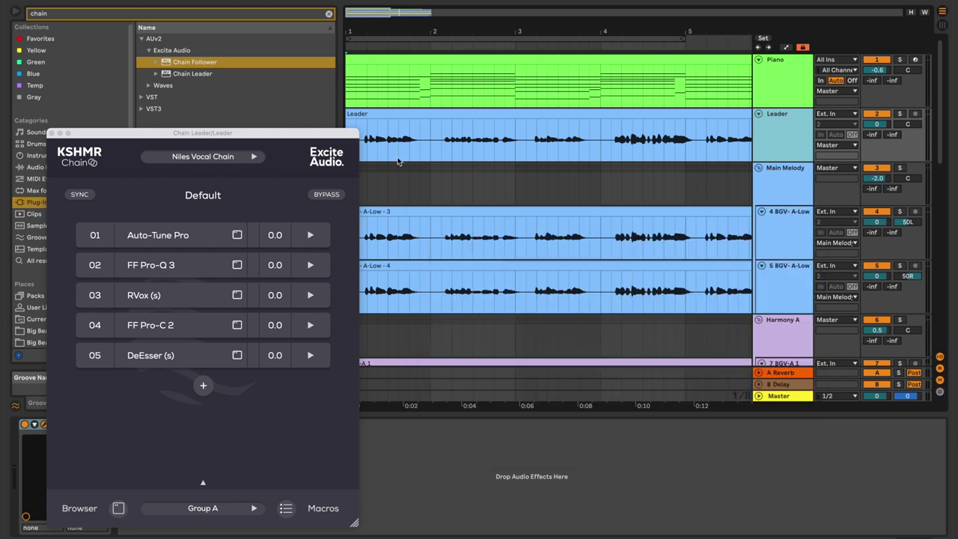
Reopen the Chain Leader plugin window after moving and closing the chain and Auto-Tune windows.
click(183, 238)
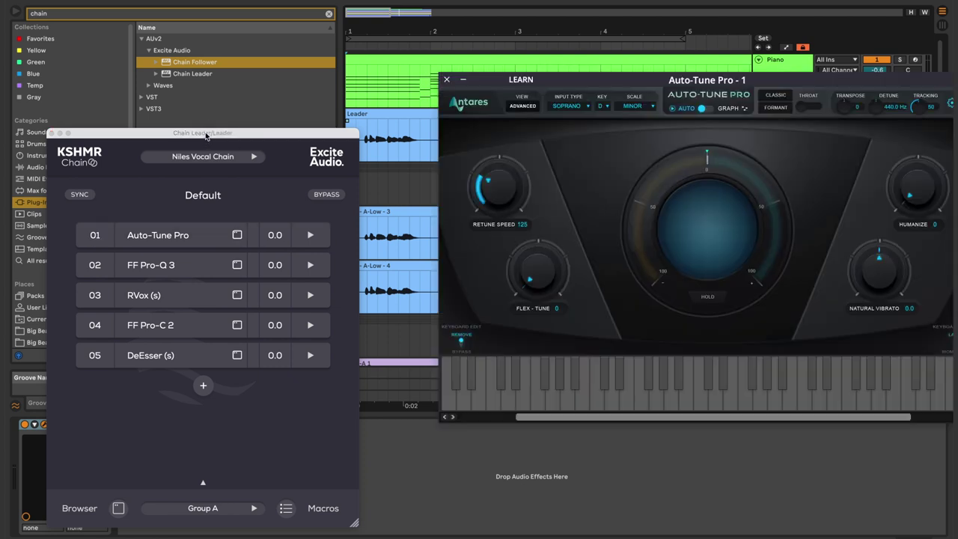
drag(205, 134, 111, 171)
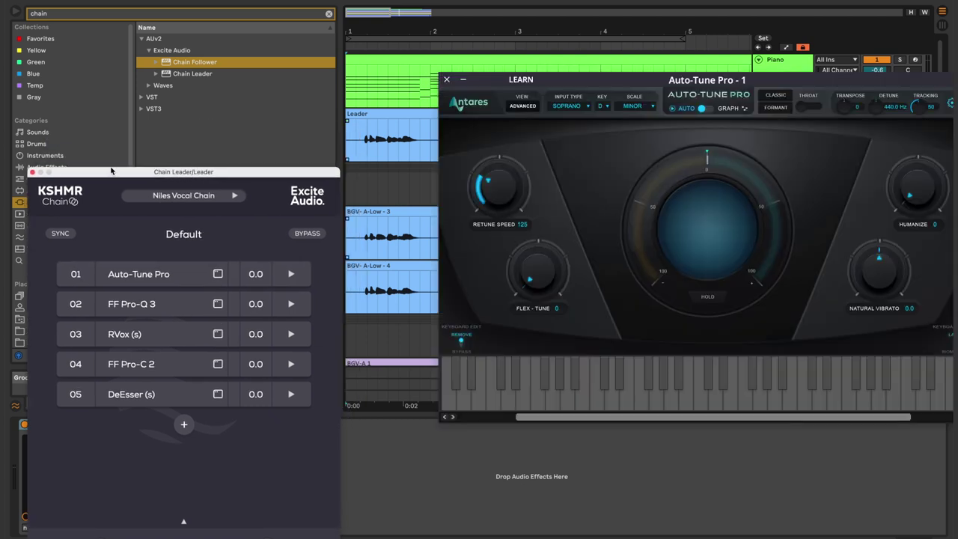
click(32, 172)
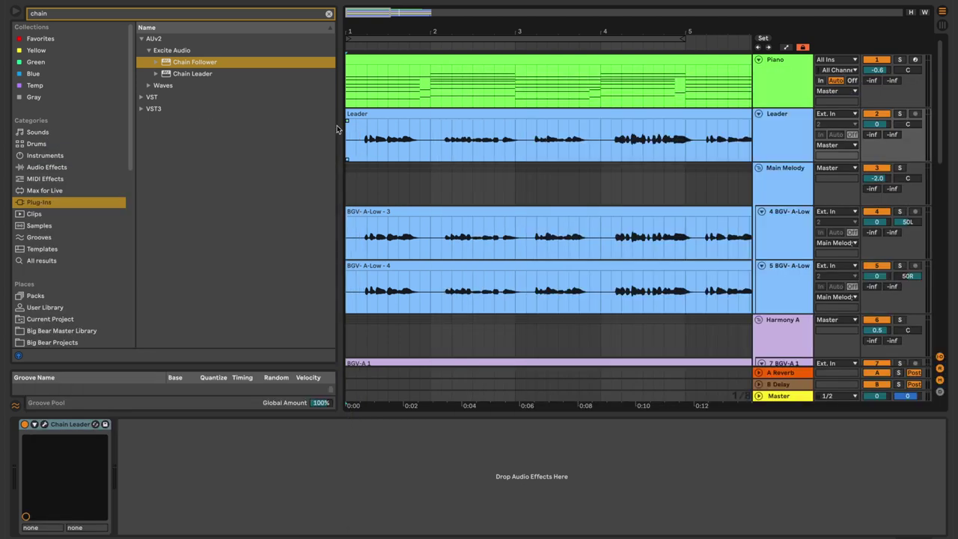
click(44, 424)
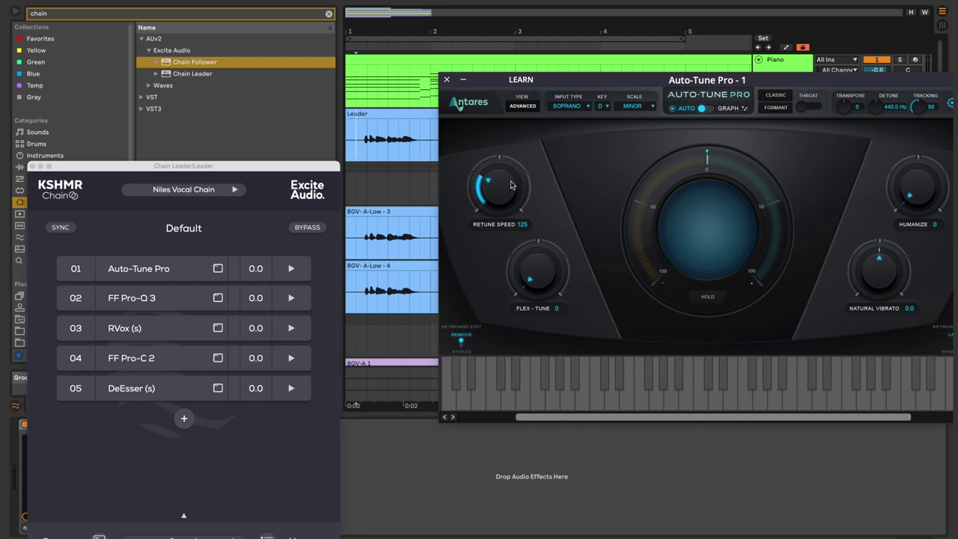
Bring Auto-Tune Pro's Retune Speed from 125 down to 26 during playback, then close it.
key(space)
scroll(512, 185, down, 5)
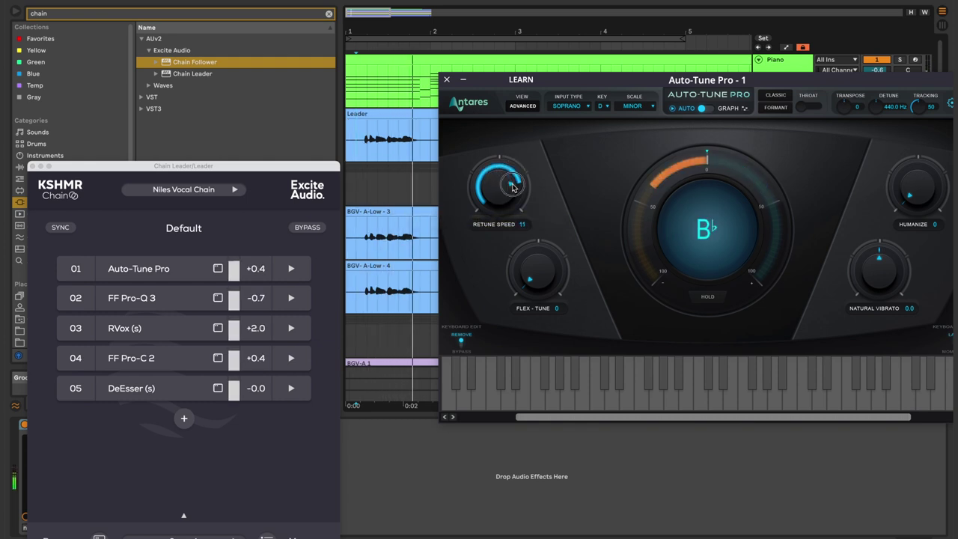
scroll(513, 187, down, 2)
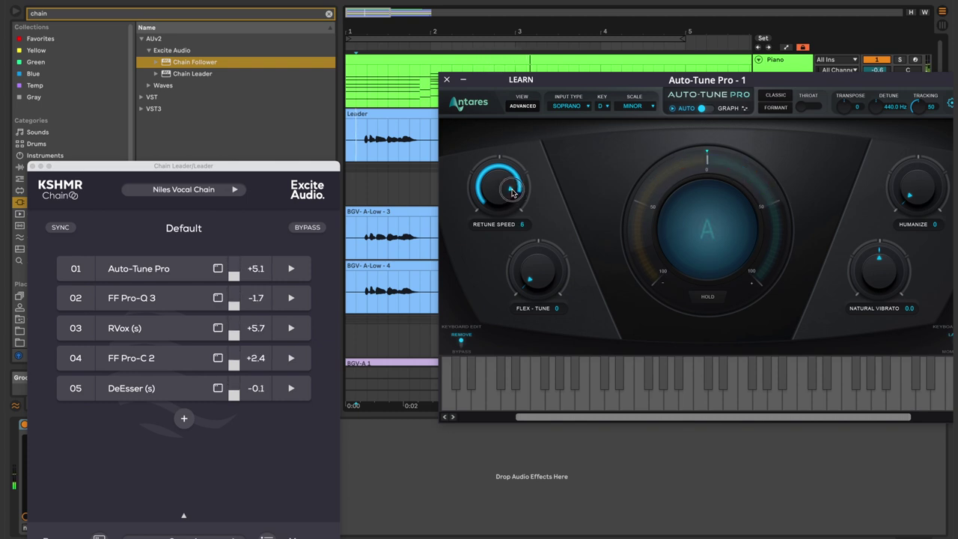
scroll(511, 187, up, 2)
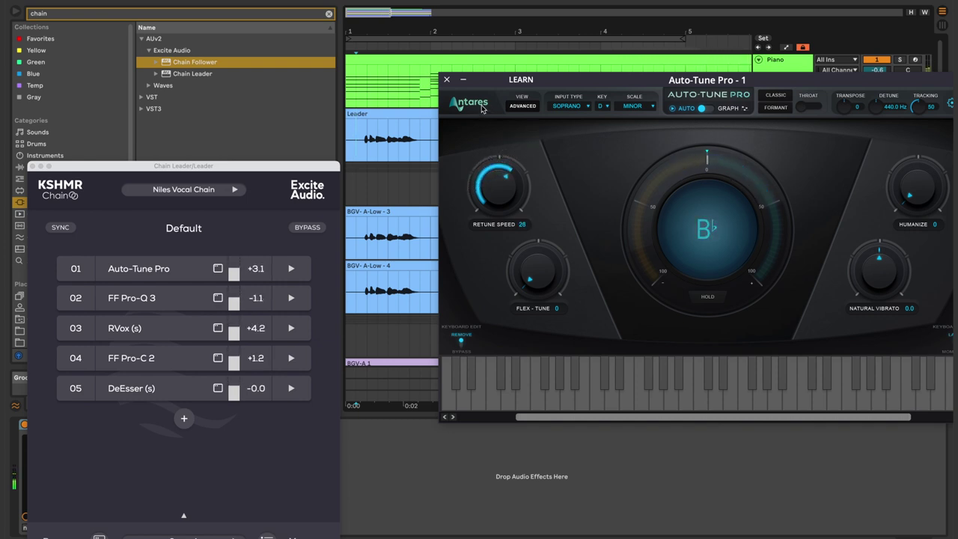
click(449, 79)
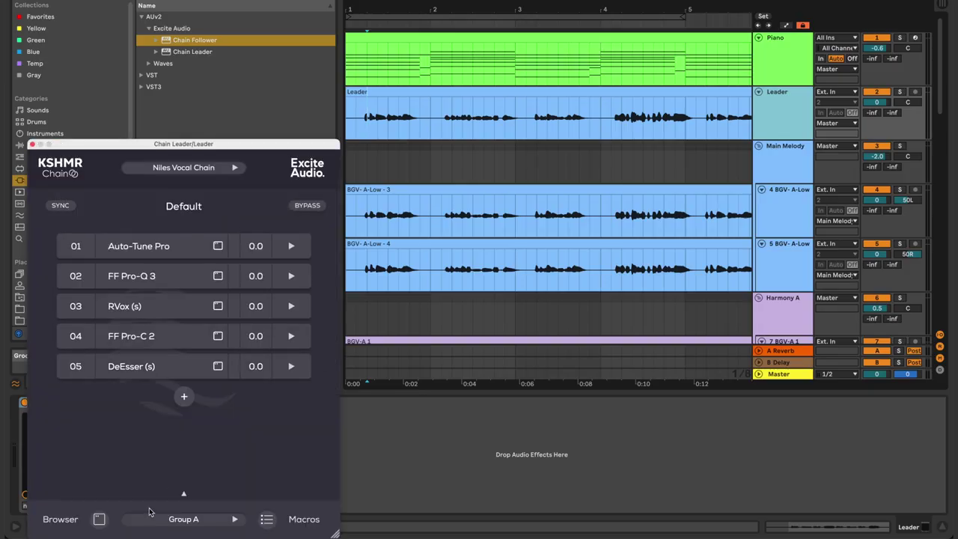
Search the browser for 'equal' and add EQuality as slot 06 after DeEsser.
click(99, 519)
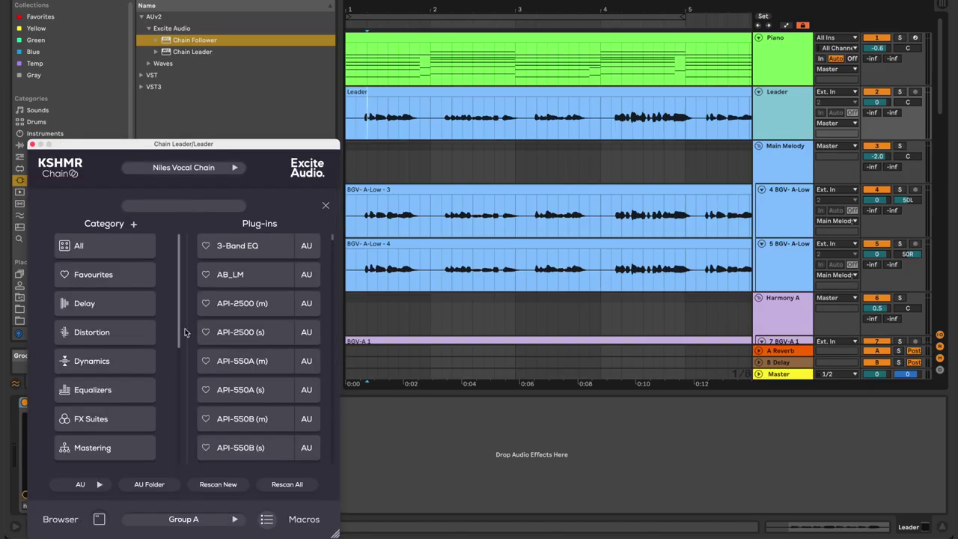
text(equal)
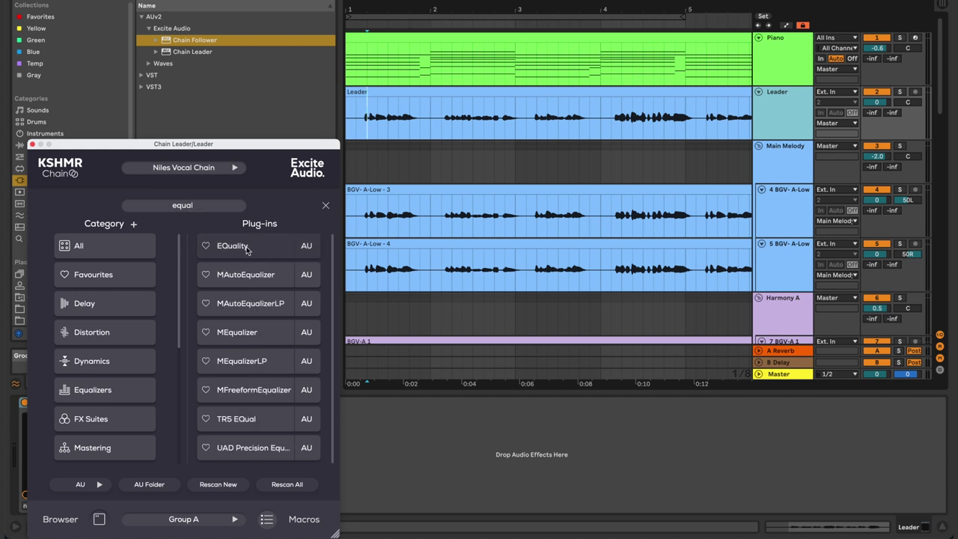
click(326, 205)
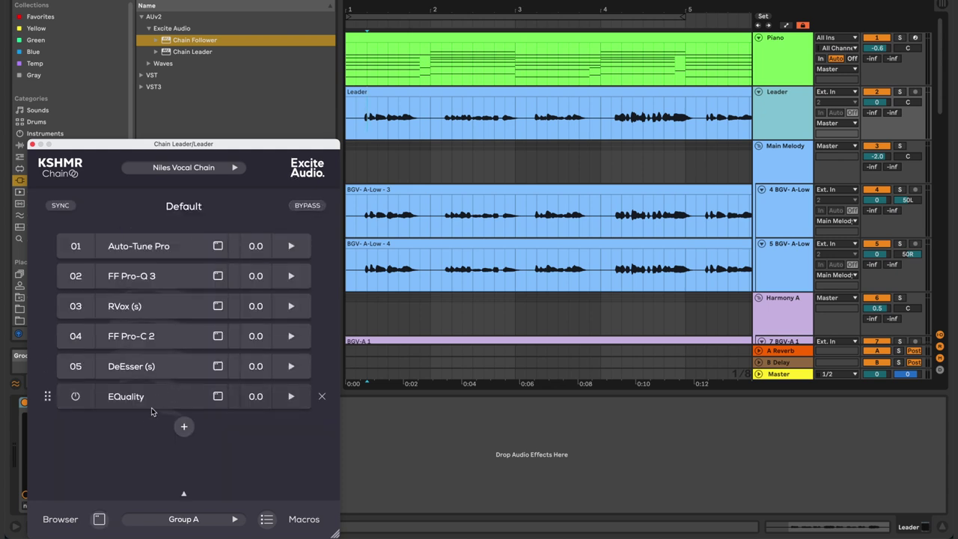
click(151, 404)
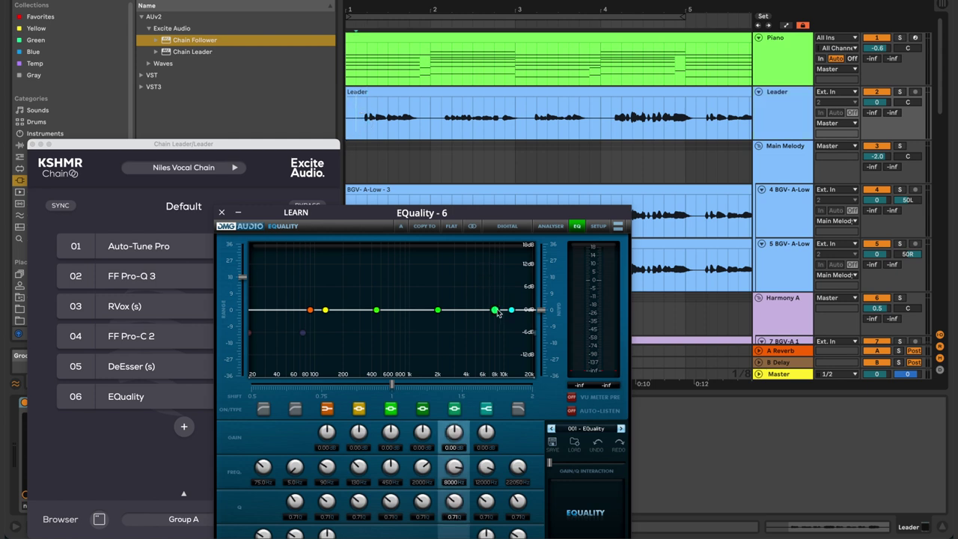
Raise EQuality's band-5 node to boost about 3 dB near 8 kHz.
drag(499, 301, 501, 300)
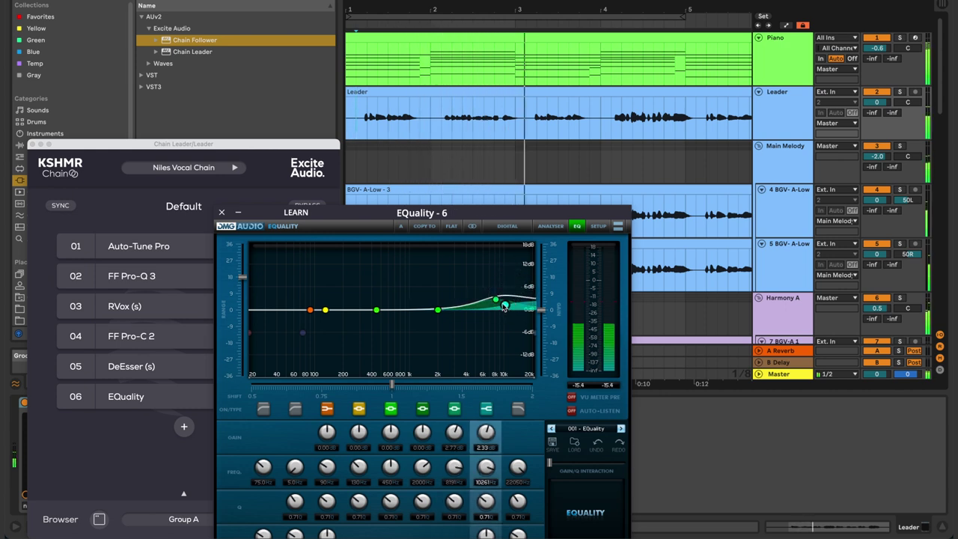
drag(496, 300, 494, 298)
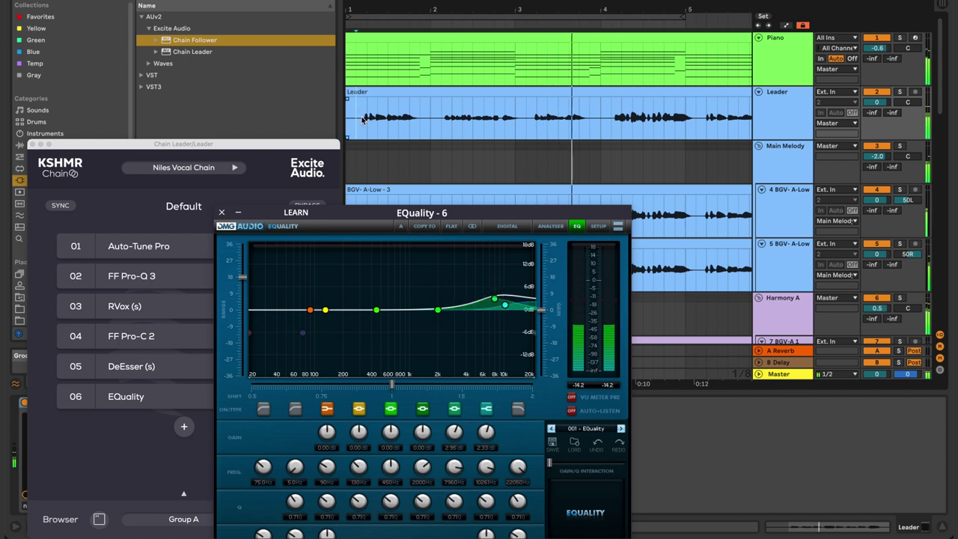